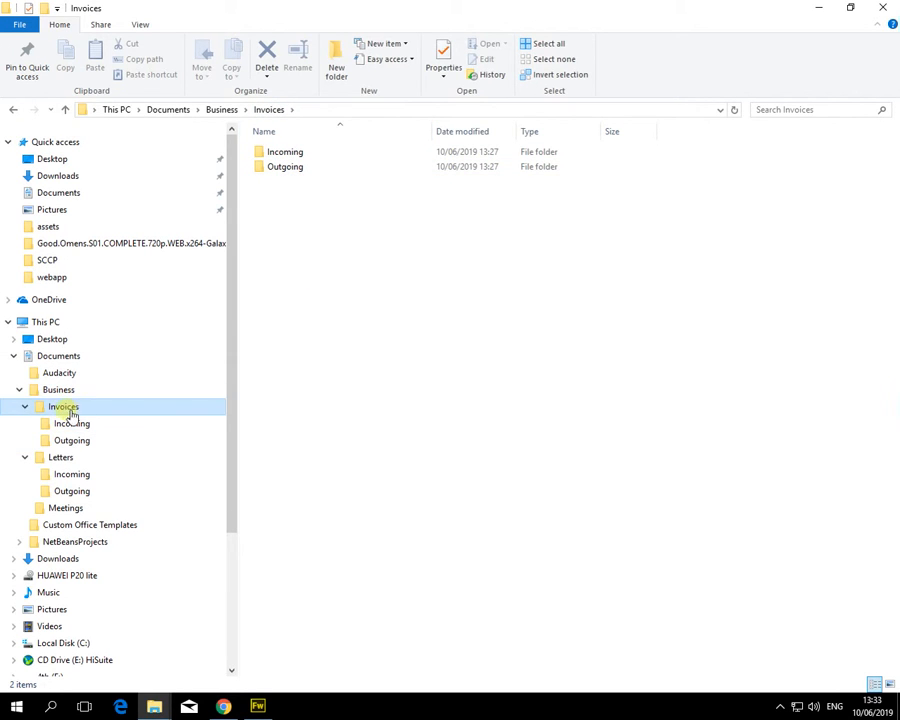
Step: Open Documents from Quick access and select the Business folder in the file list
click(80, 195)
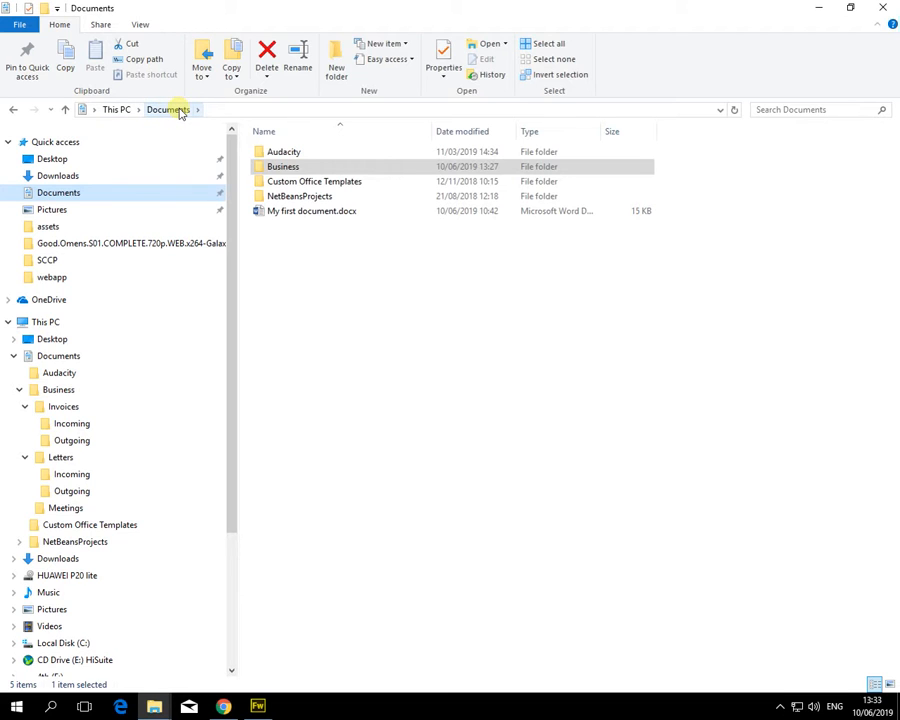
click(288, 167)
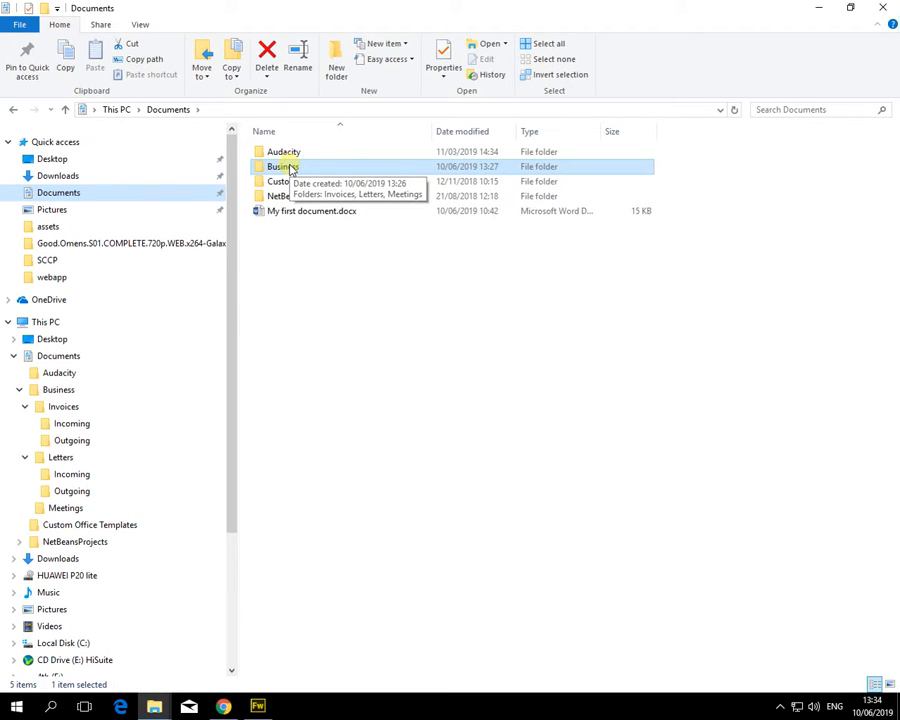
Step: Minimise File Explorer and launch OneDrive setup from the hidden tray icons
click(818, 12)
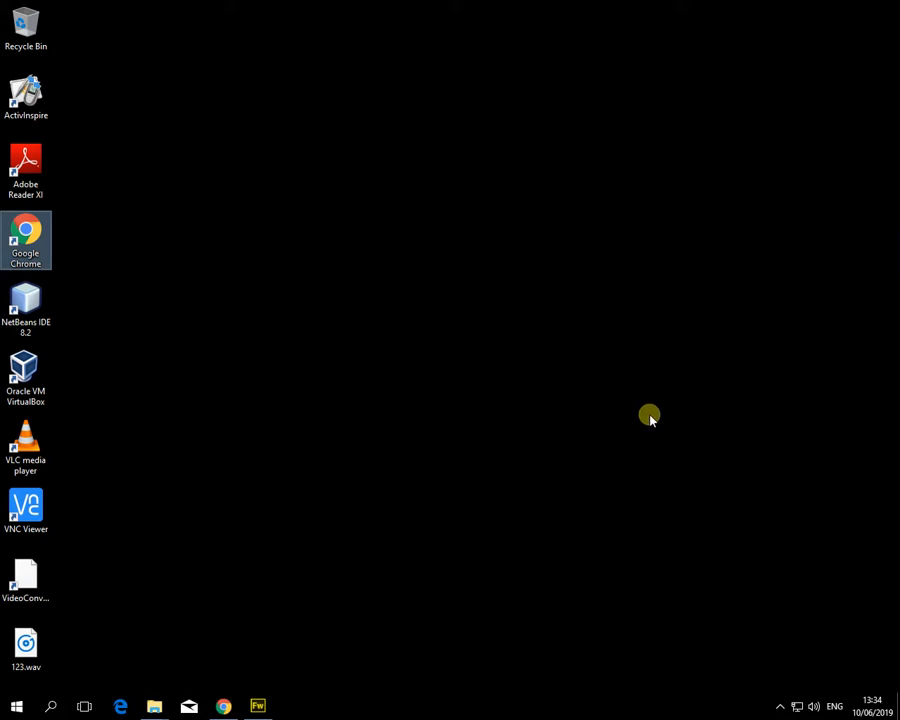
click(781, 707)
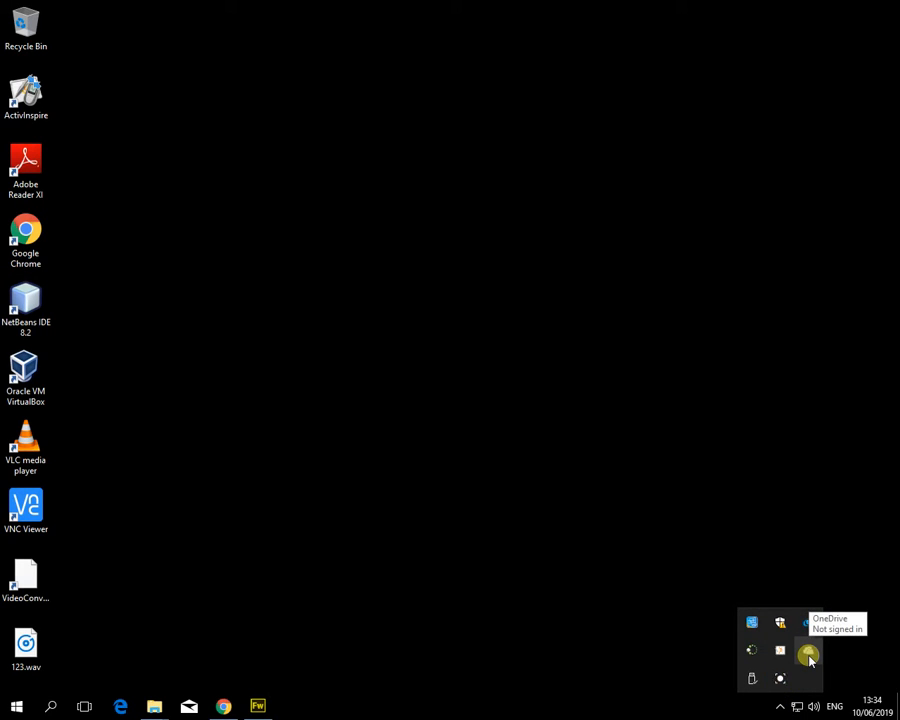
click(808, 656)
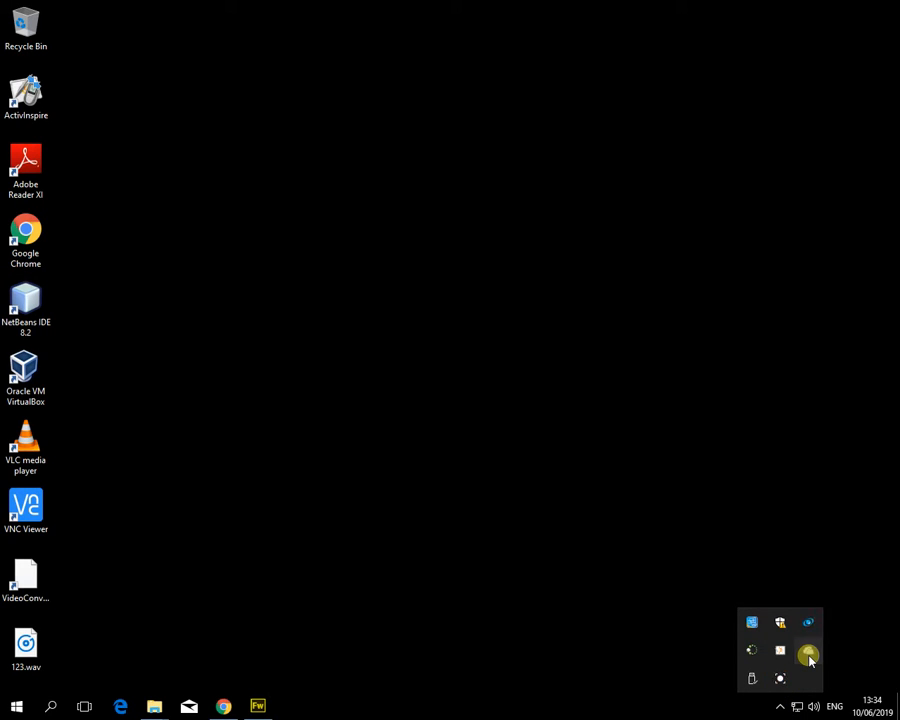
Step: Enter the college e-mail address, sign in, and choose a work or school account
click(502, 610)
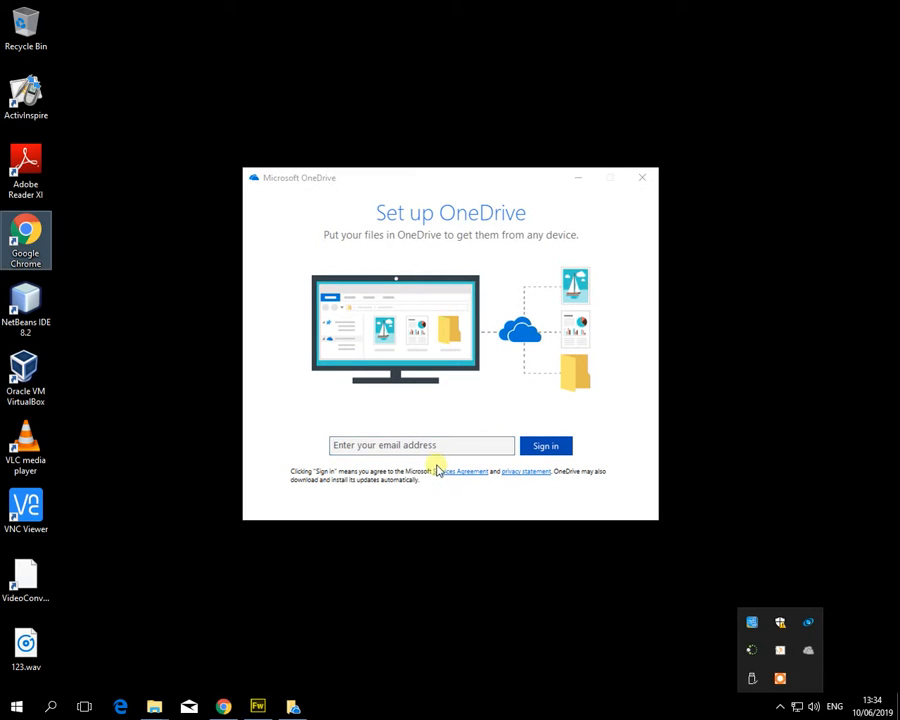
click(446, 449)
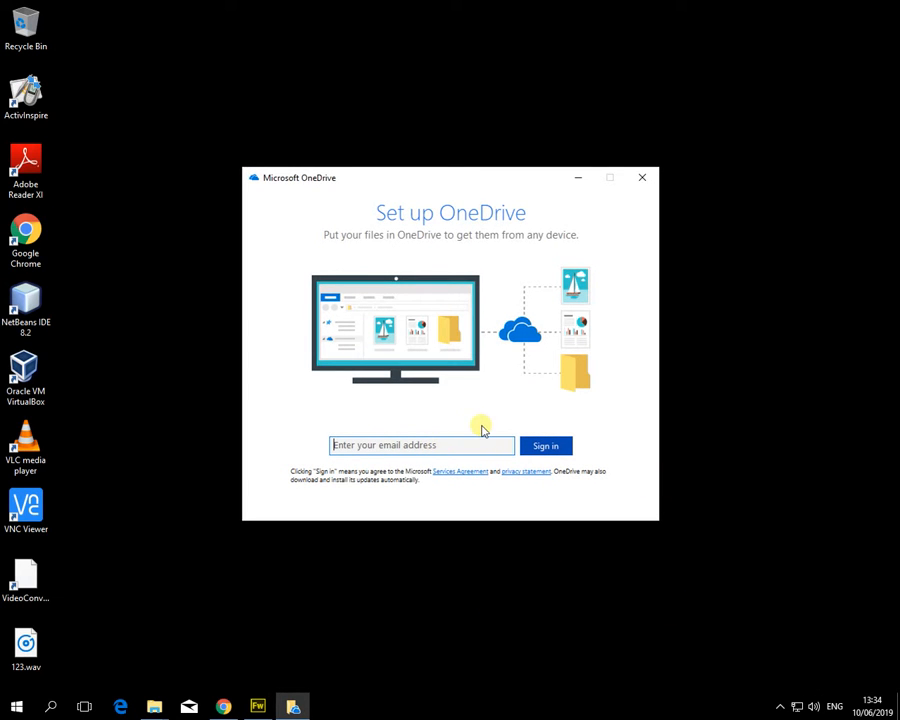
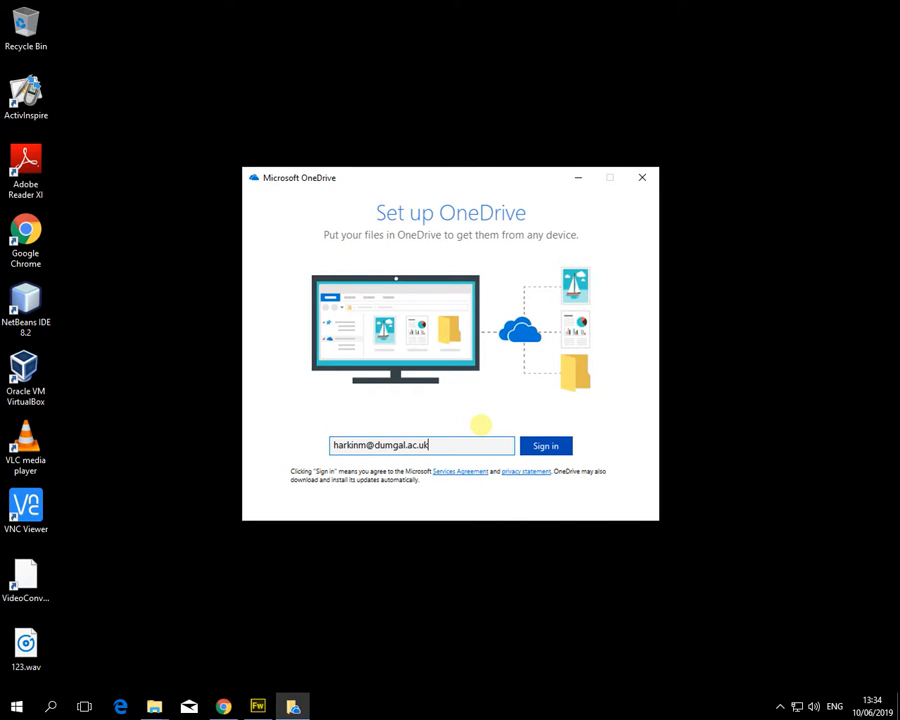
click(548, 446)
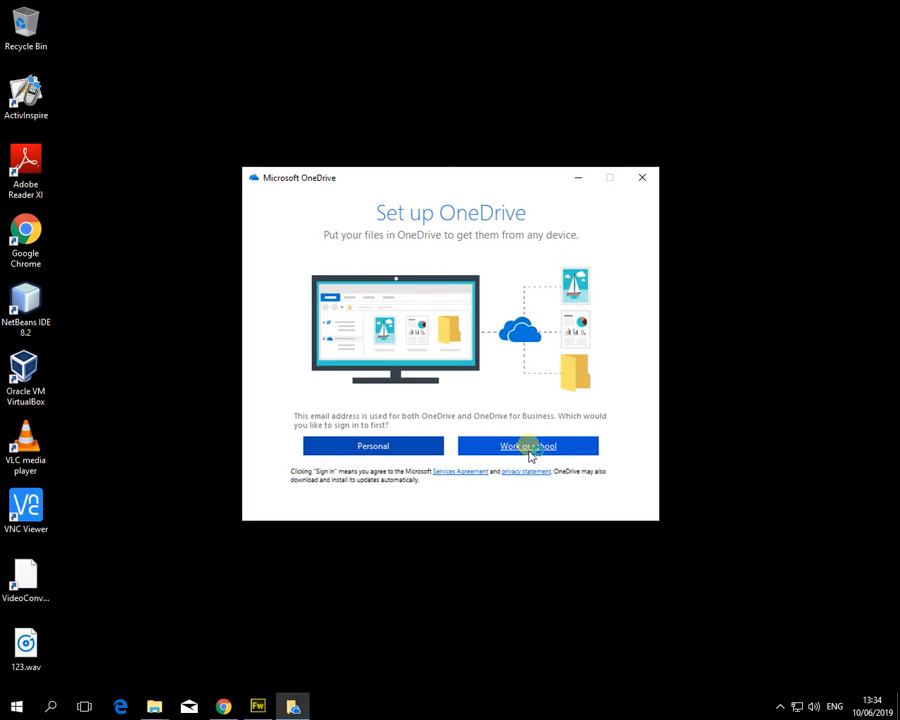
click(529, 451)
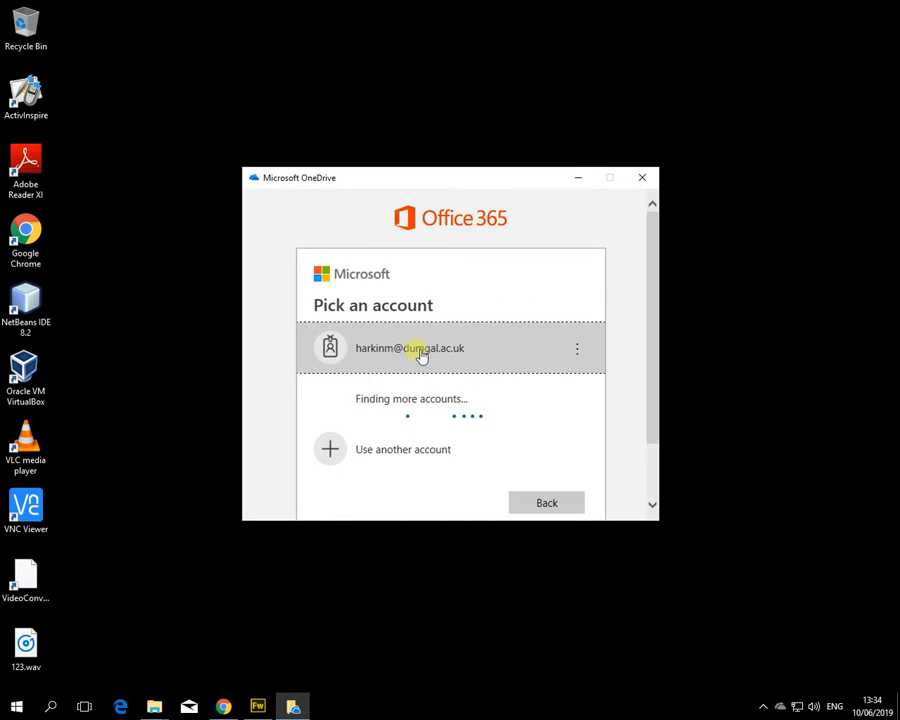
Step: Pick the college account and sign in with its network password
click(508, 360)
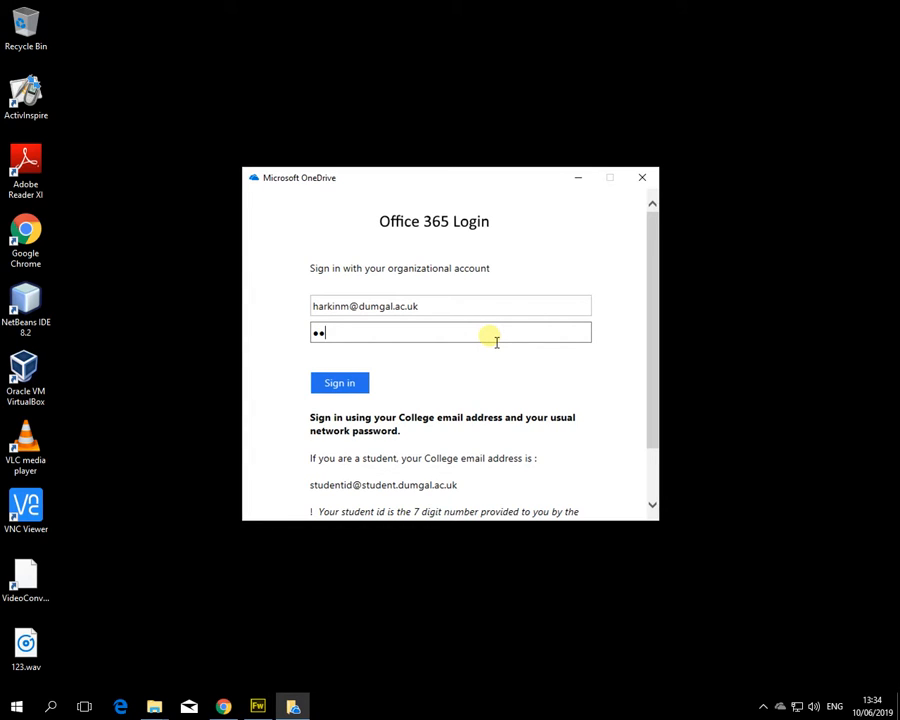
text(••)
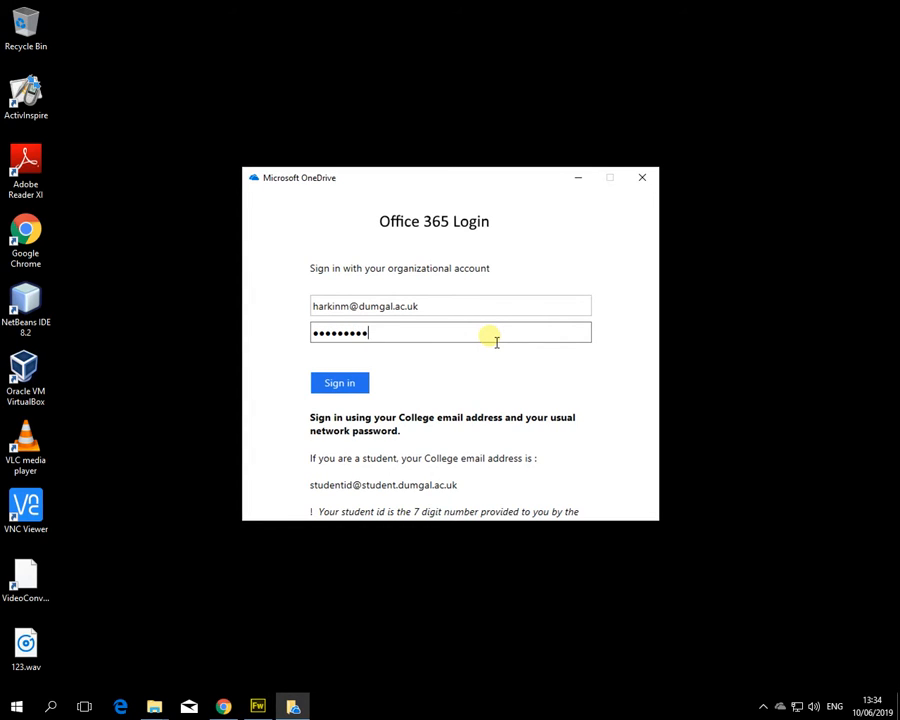
click(346, 388)
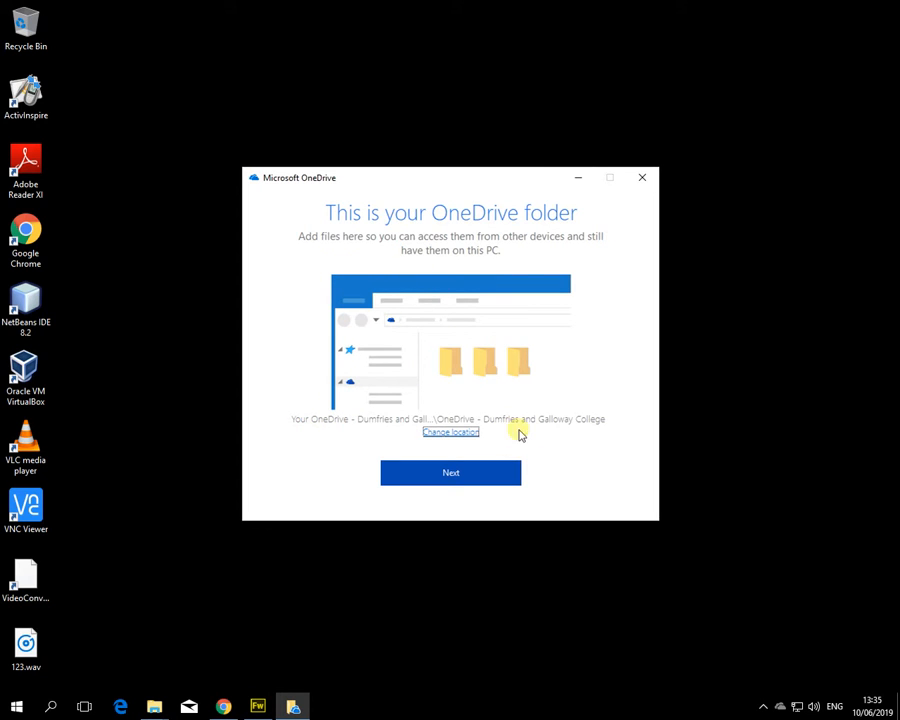
Step: Leave the OneDrive folder at its default location and continue to the sync-folders page
click(449, 432)
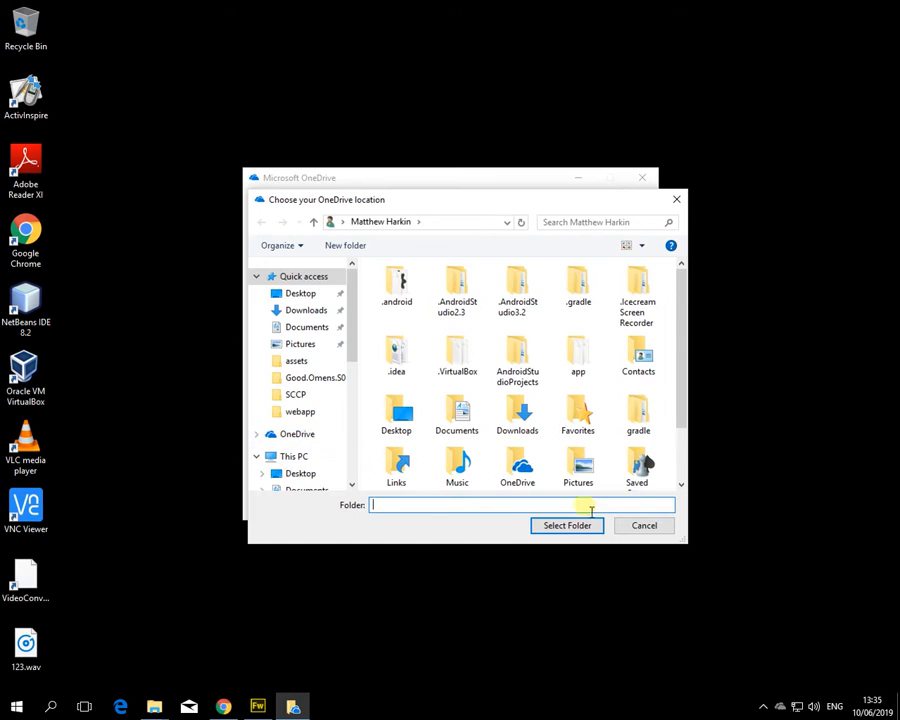
click(645, 525)
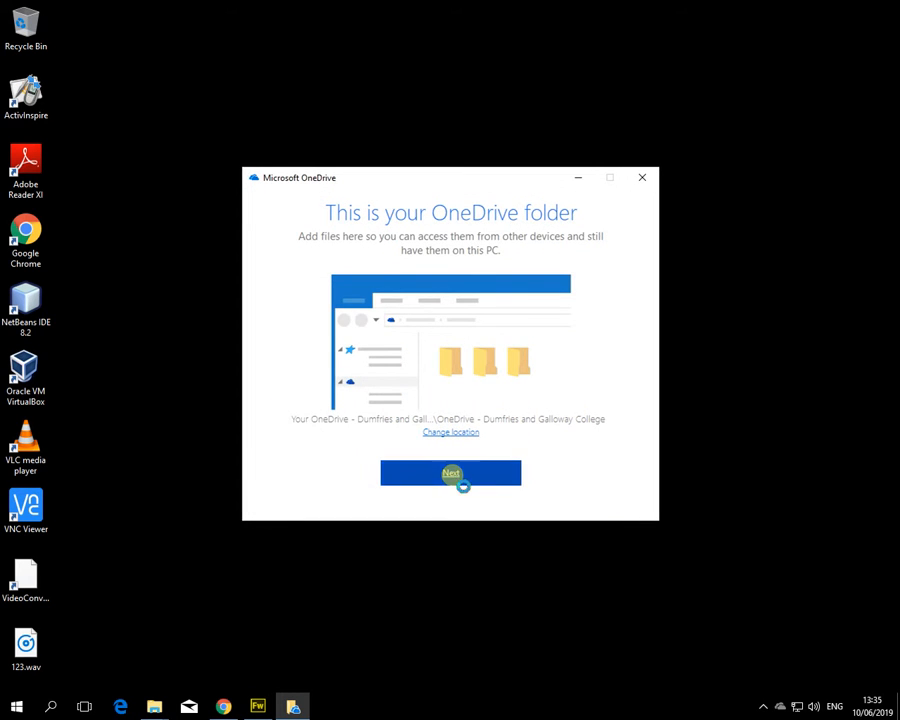
click(452, 475)
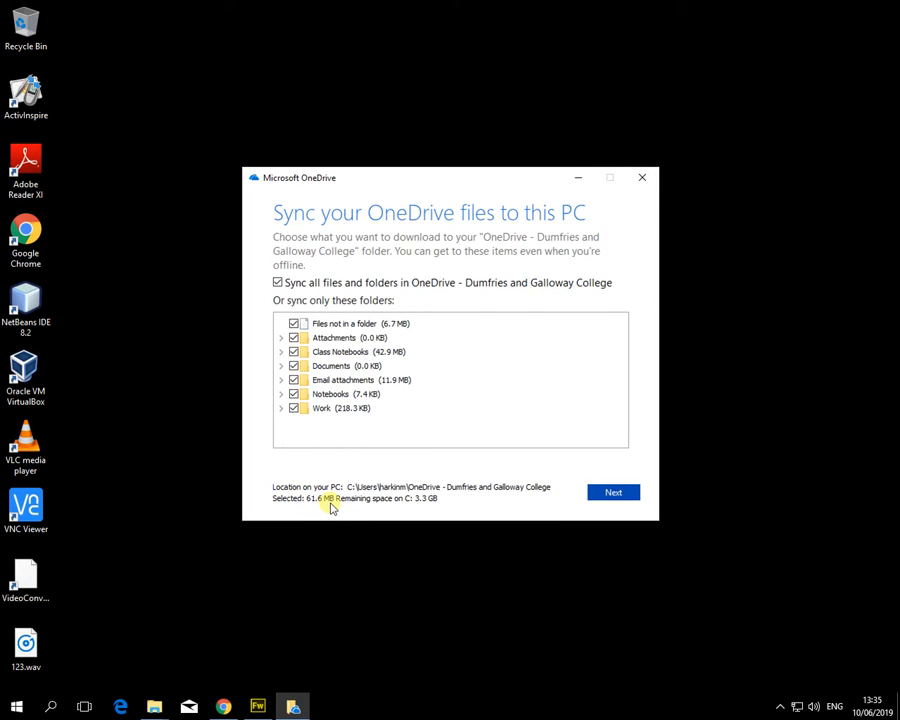
Step: Sync all folders and open the OneDrive - Dumfries and Galloway College folder
click(608, 493)
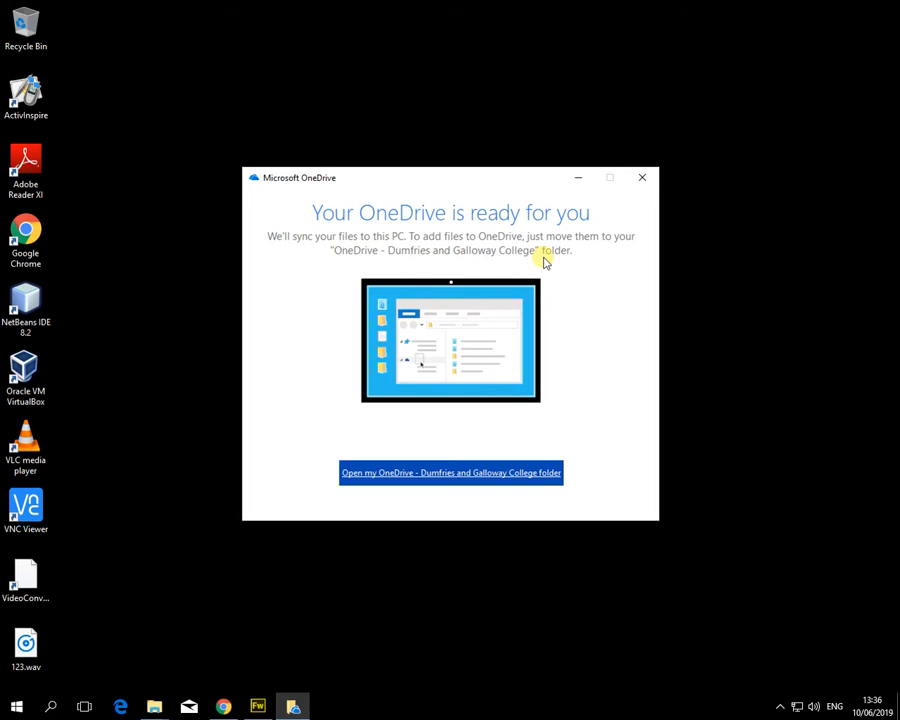
click(457, 472)
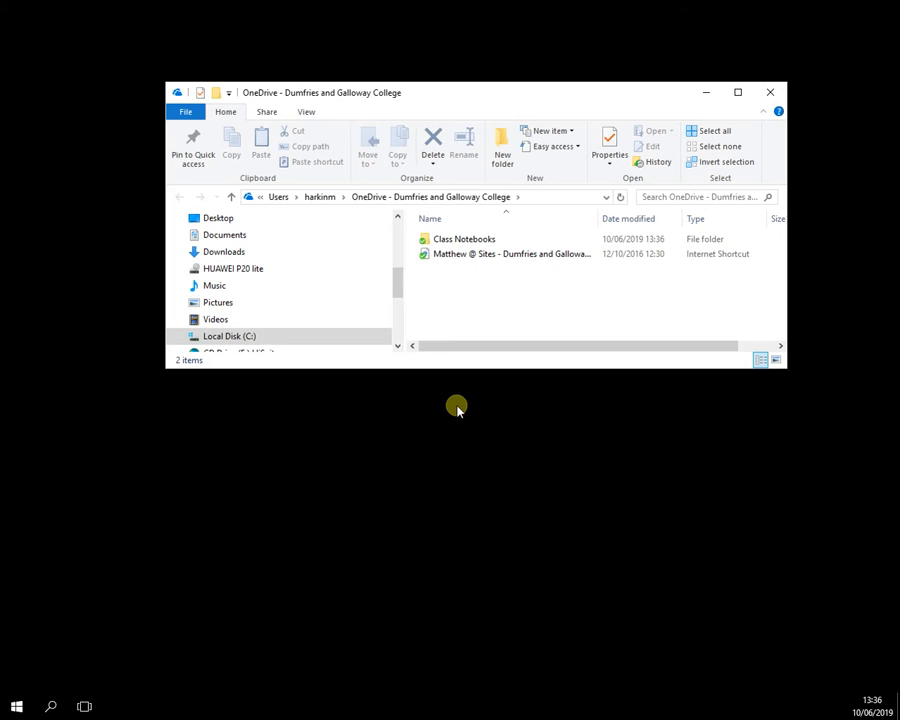
Step: Enlarge the Explorer window and open the local Documents folder from Quick access
drag(506, 369, 486, 550)
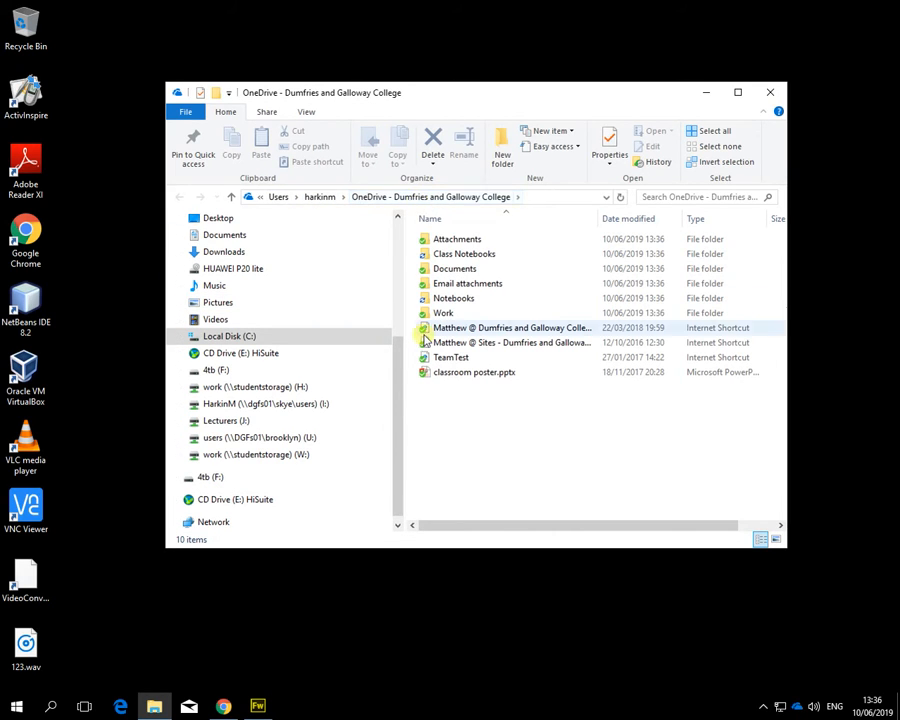
drag(392, 364, 400, 272)
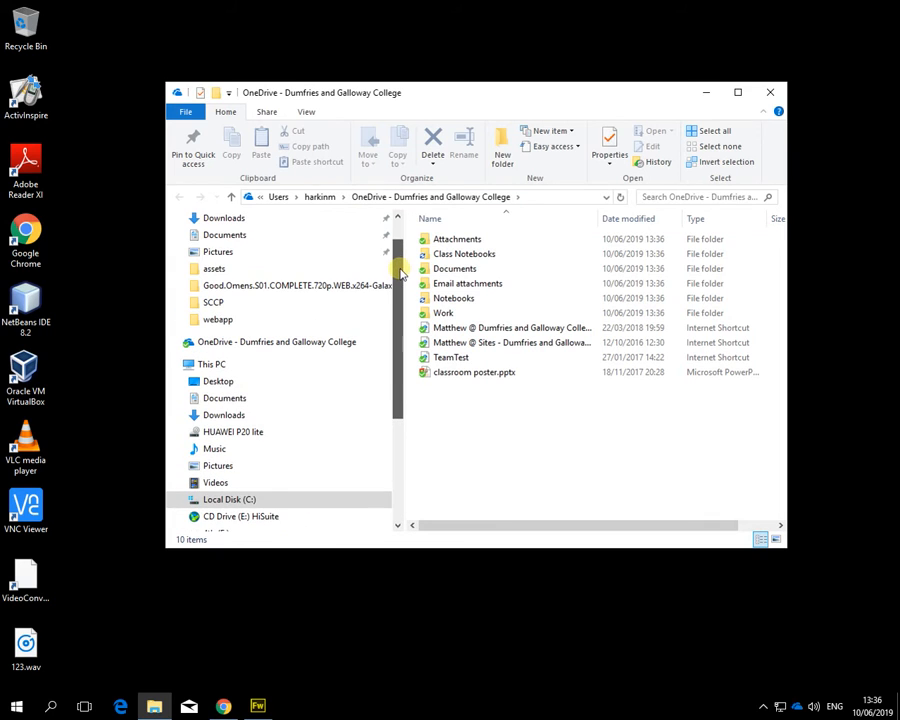
click(257, 343)
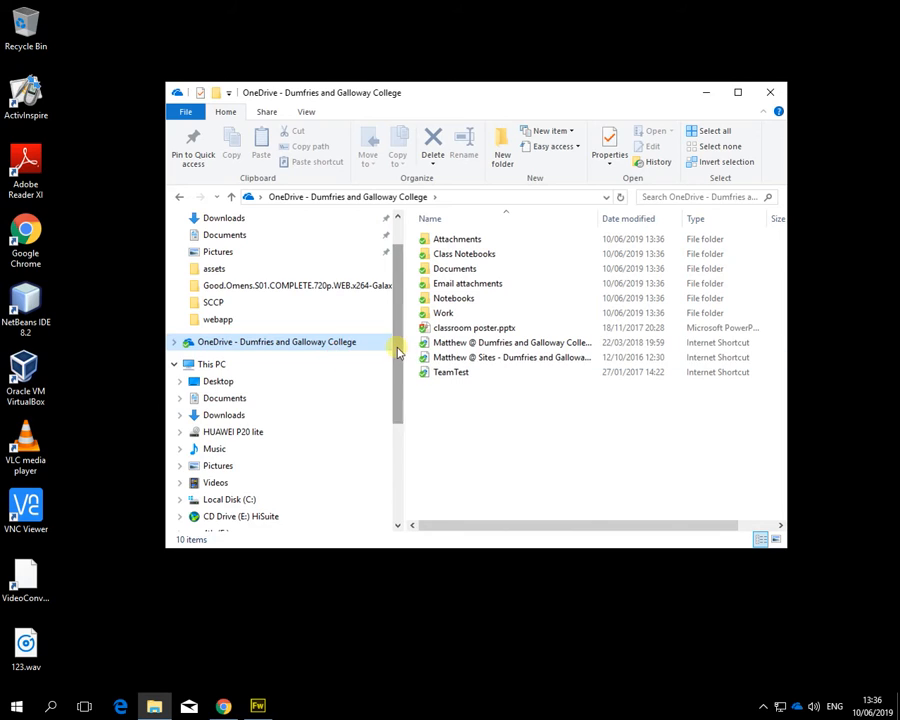
drag(397, 325, 397, 297)
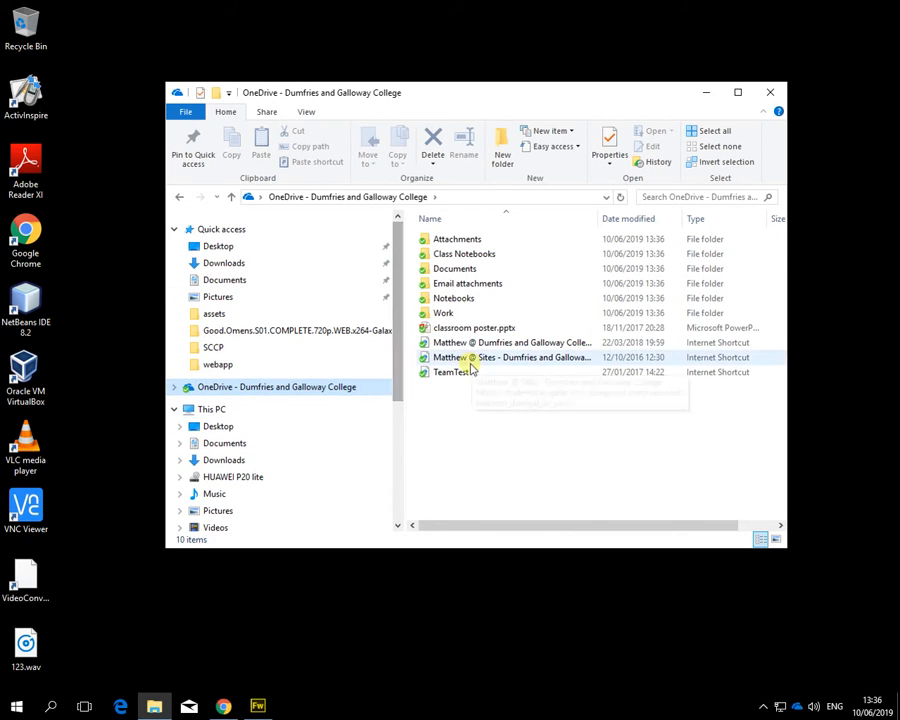
drag(395, 350, 404, 408)
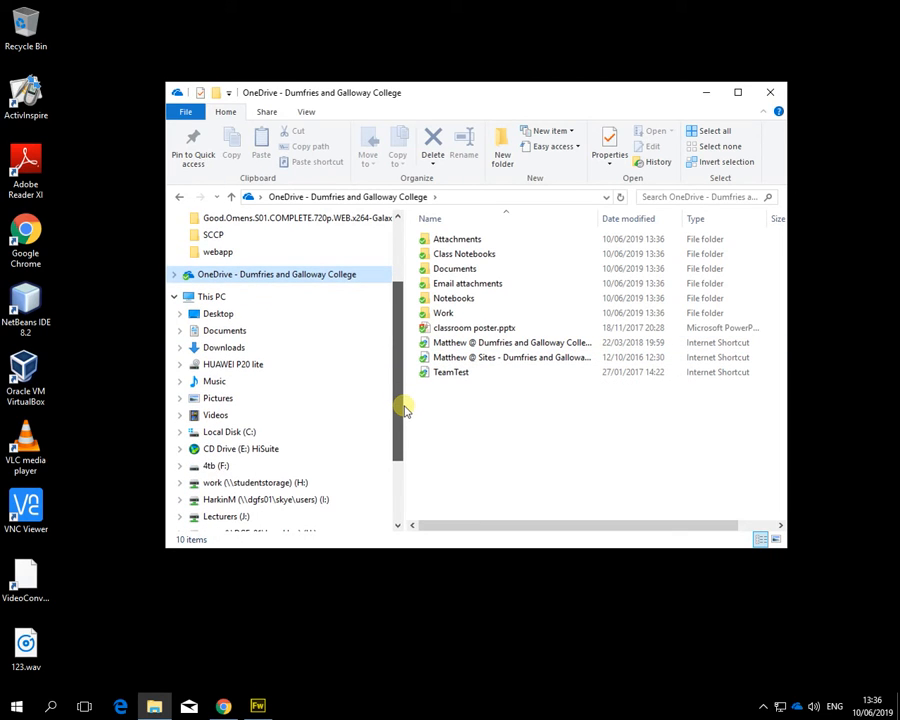
drag(404, 408, 404, 336)
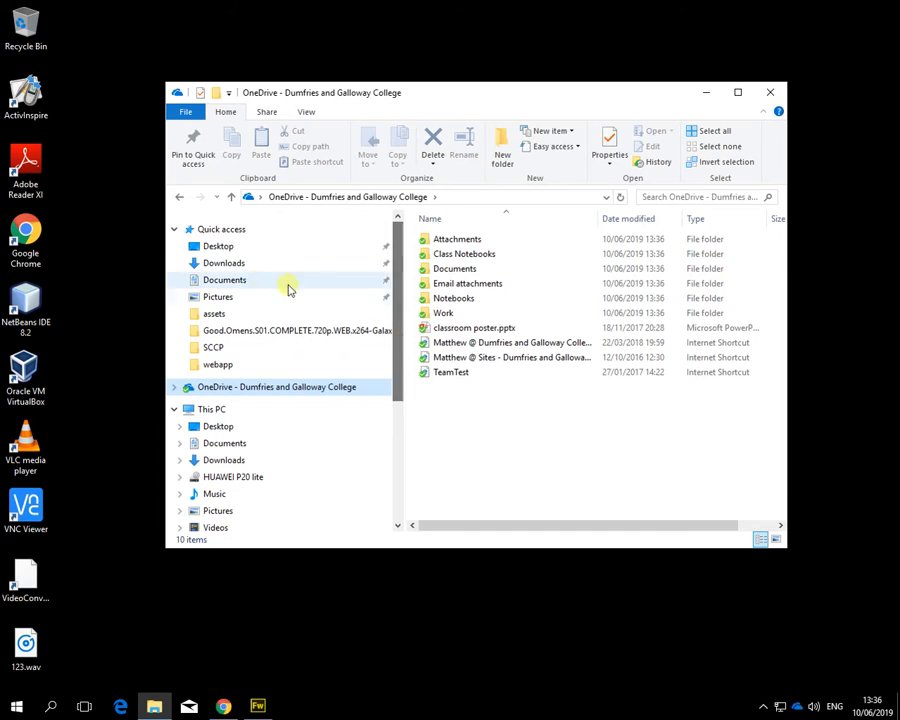
click(241, 282)
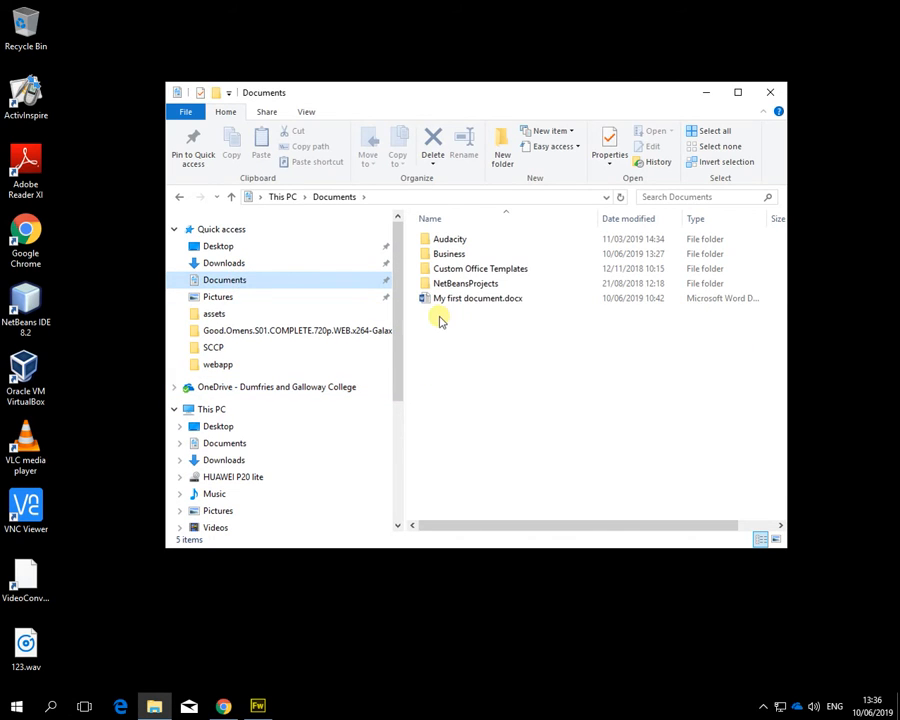
Step: Cut the Business folder from Documents and paste it into the OneDrive college folder
click(484, 256)
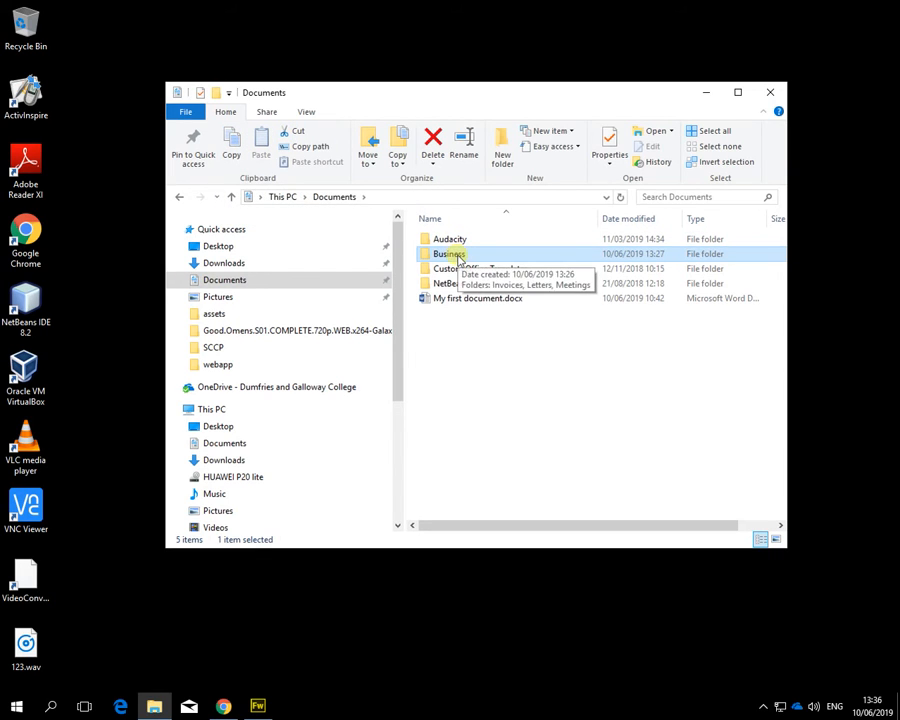
click(299, 136)
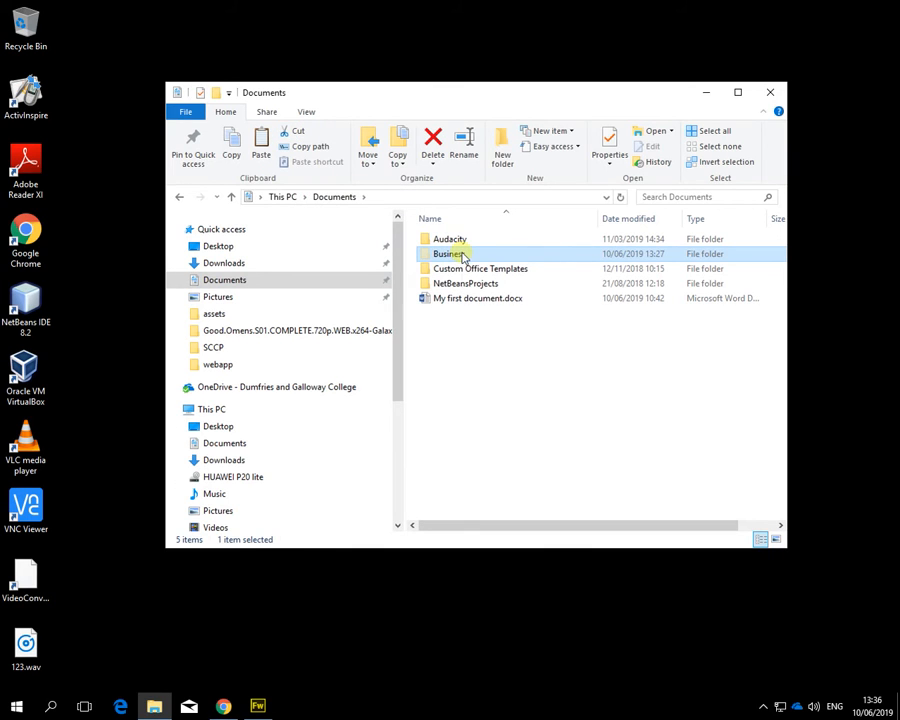
click(287, 390)
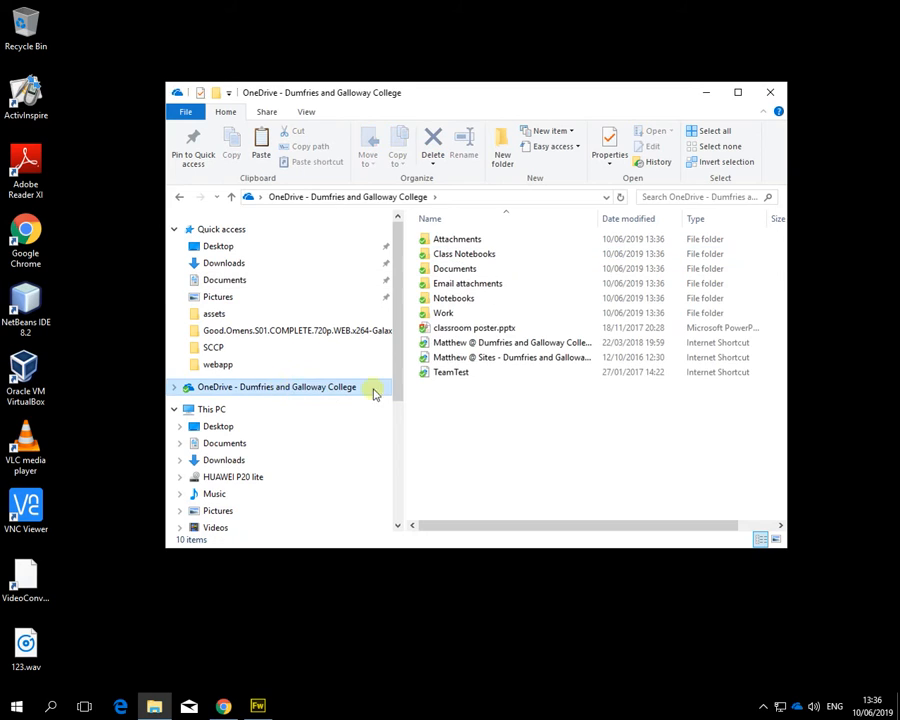
click(260, 145)
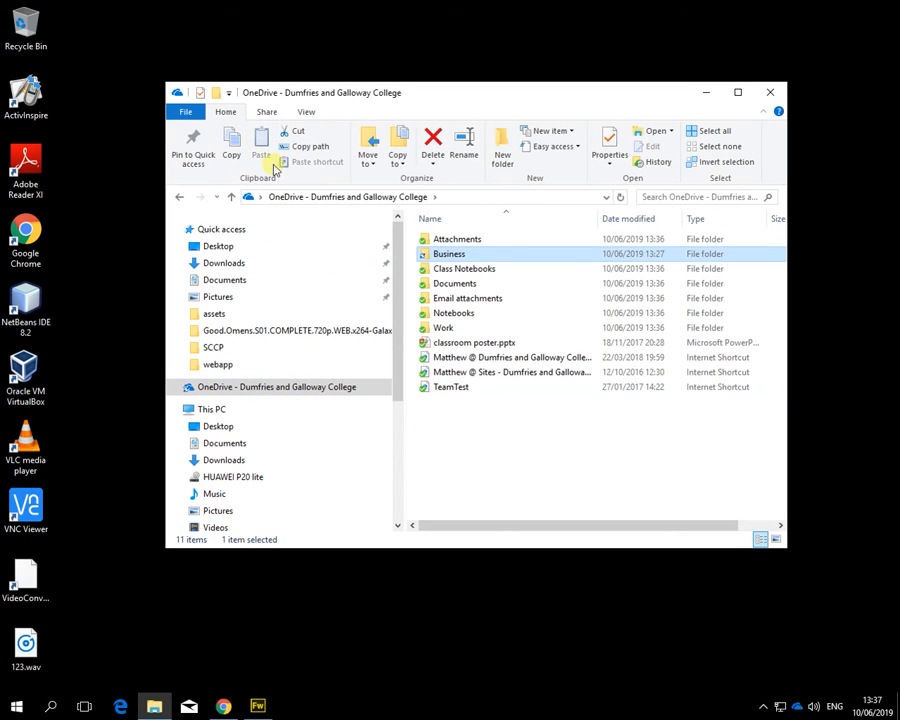
Step: Confirm Business is gone from Documents and holds Invoices, Letters and Meetings in OneDrive
click(251, 280)
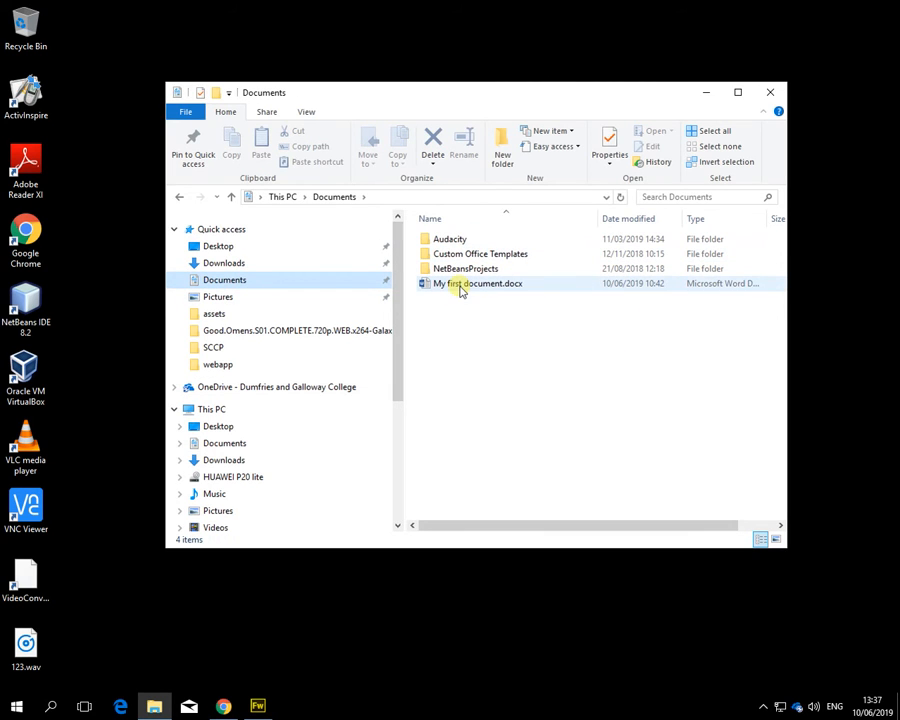
click(292, 393)
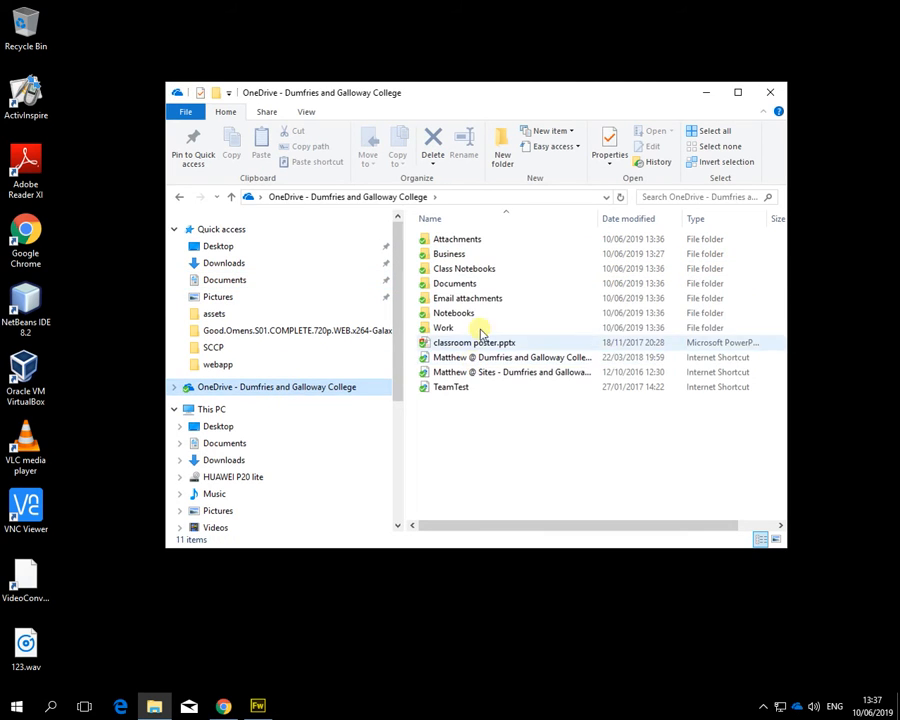
double_click(449, 255)
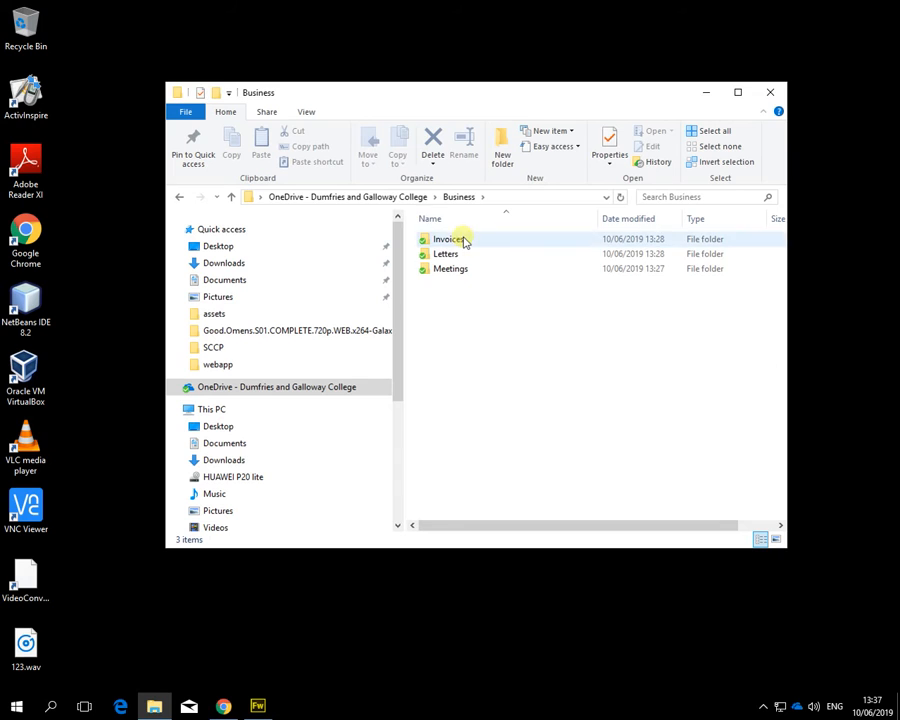
click(402, 196)
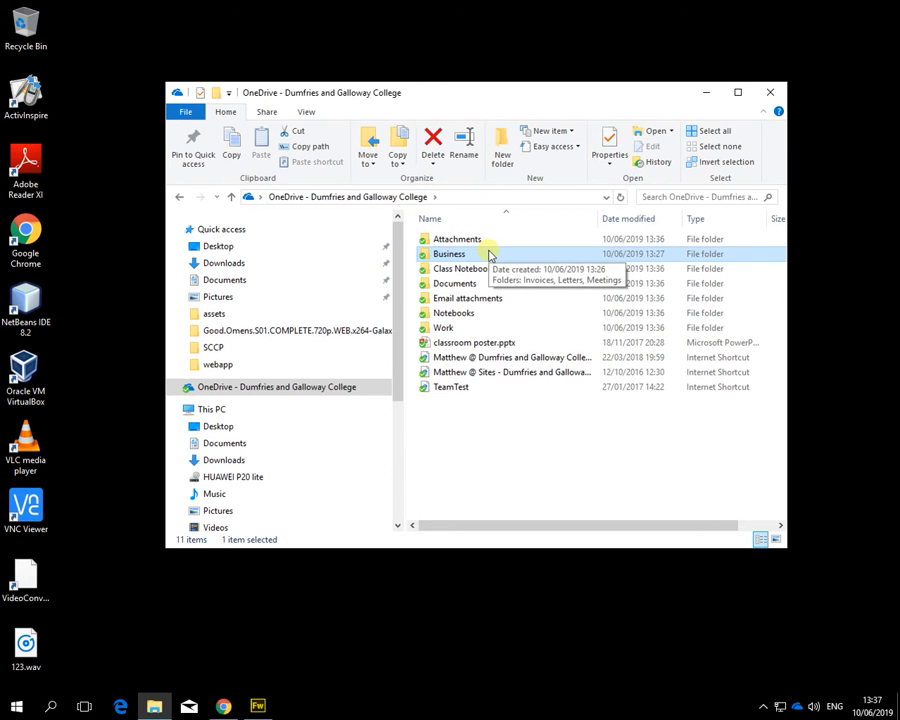